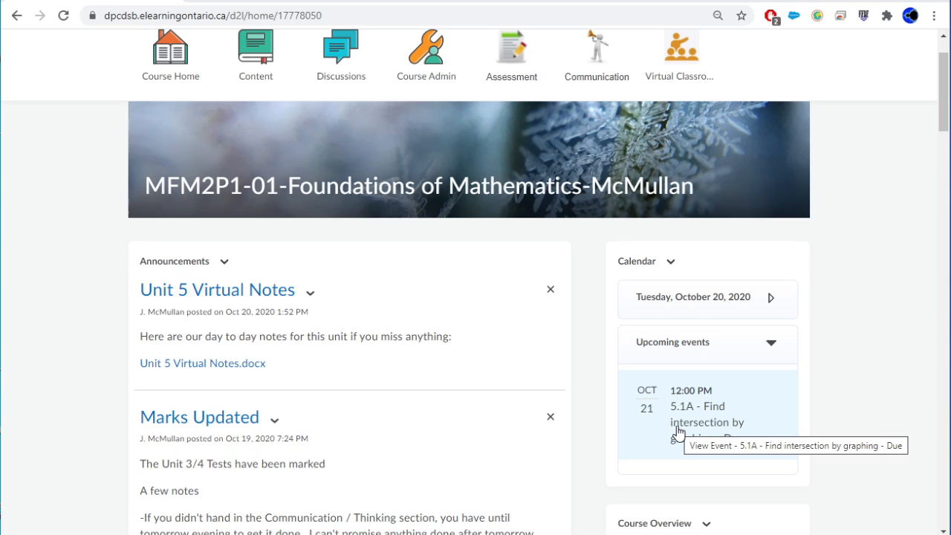
Open the quiz 5.1A - Find intersection by graphing from the course calendar and start its preview.
{"action": "left_click", "coordinate": [677, 433]}
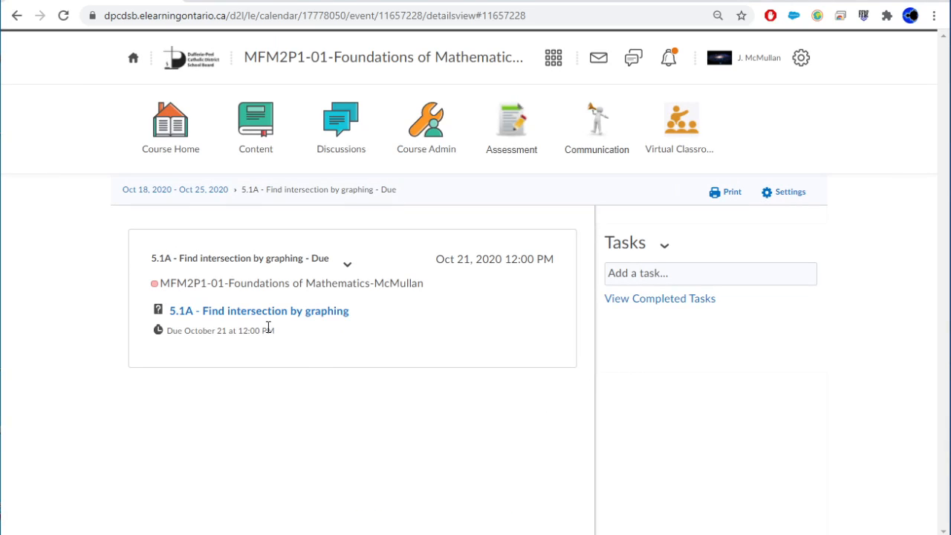
{"action": "left_click", "coordinate": [274, 314]}
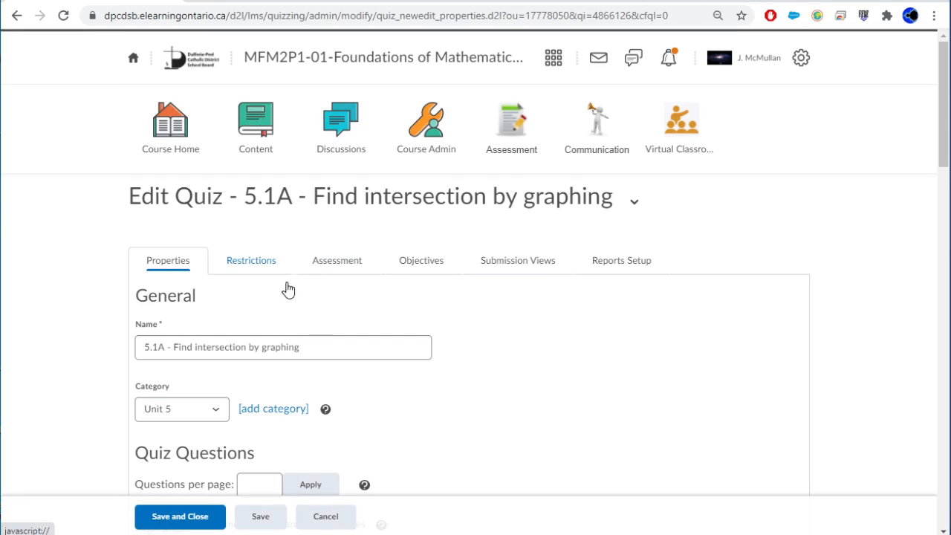
{"action": "left_click", "coordinate": [633, 200]}
{"action": "left_click", "coordinate": [663, 244]}
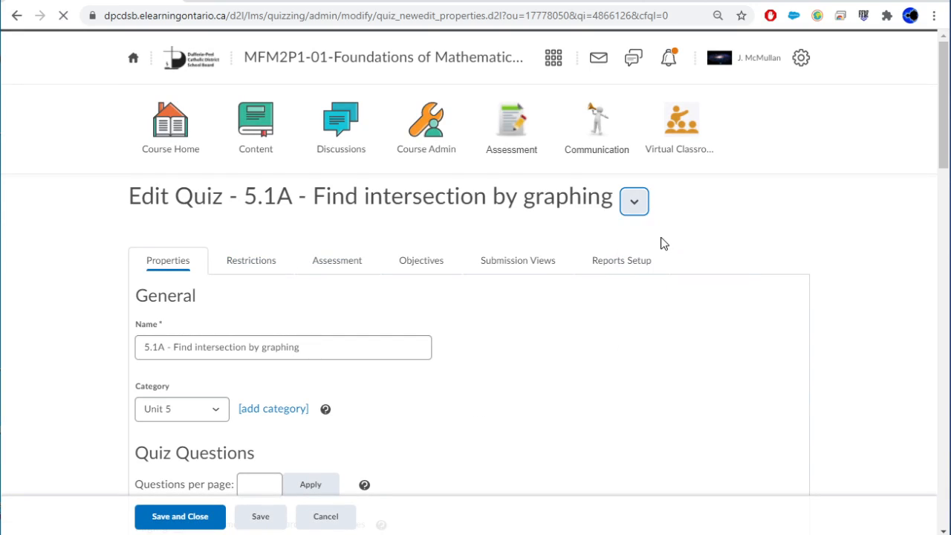
{"action": "left_click", "coordinate": [165, 516]}
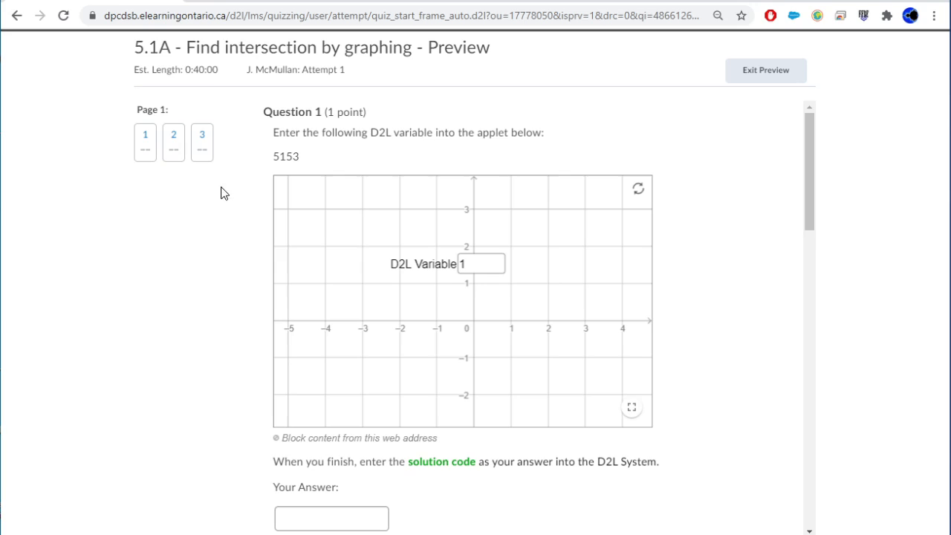
Enter 5153 as the D2L variable in the Question 1 graphing applet.
{"action": "left_click", "coordinate": [489, 265]}
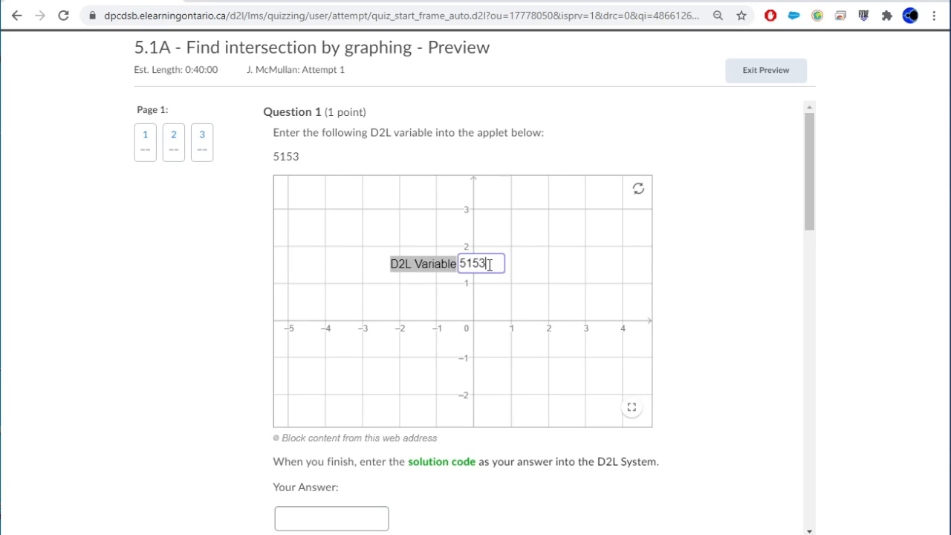
{"action": "type", "text": "5153"}
{"action": "key", "text": "Return"}
{"action": "left_click", "coordinate": [493, 246]}
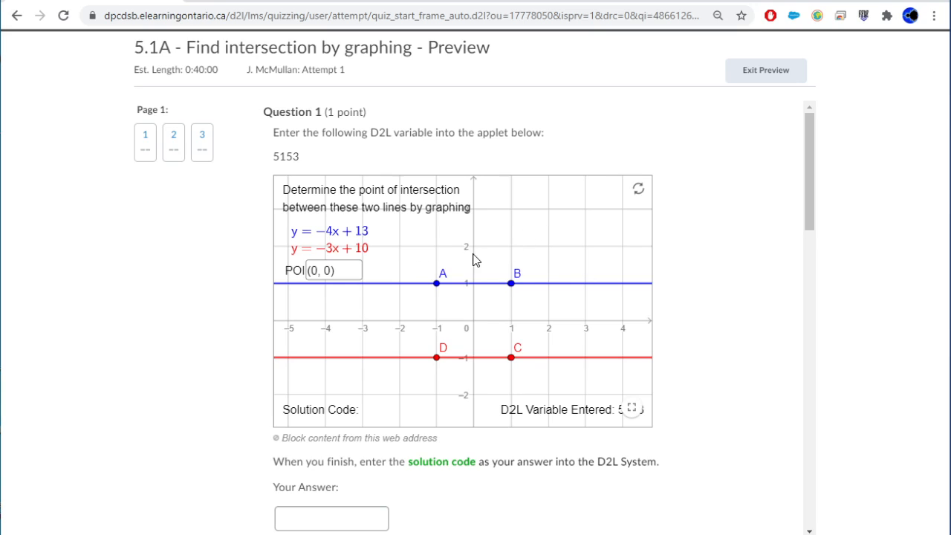
Graph y = −4x + 13 by placing blue point A at (0, 13) and point B at (1, 9).
{"action": "scroll", "coordinate": [562, 249], "scroll_direction": "down", "scroll_amount": 5}
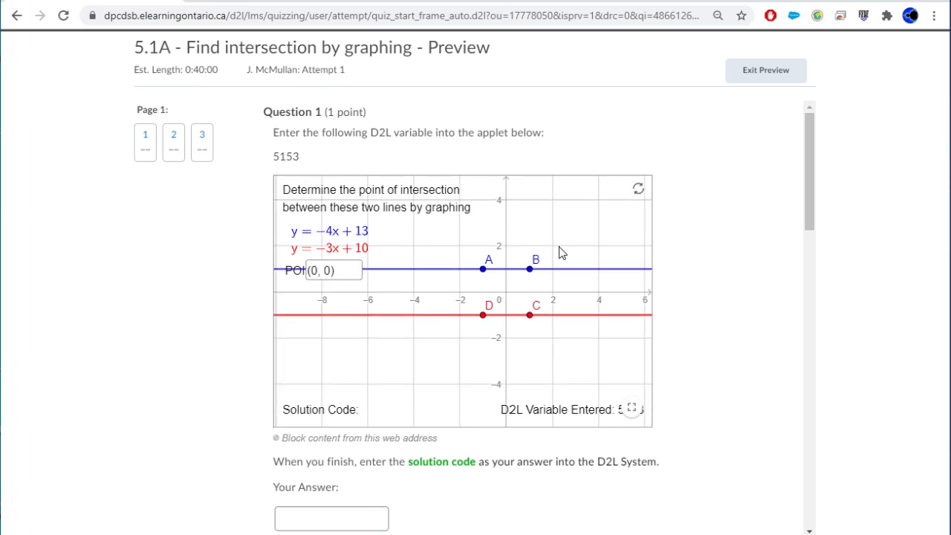
{"action": "left_click_drag", "start_coordinate": [578, 217], "coordinate": [549, 332]}
{"action": "left_click_drag", "start_coordinate": [474, 378], "coordinate": [494, 188]}
{"action": "scroll", "coordinate": [531, 294], "scroll_direction": "up", "scroll_amount": 6}
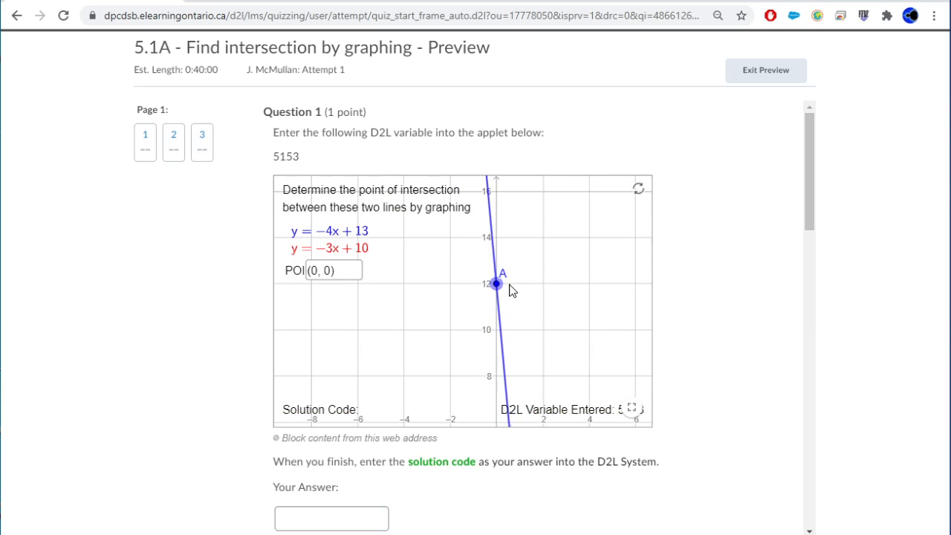
{"action": "left_click_drag", "start_coordinate": [484, 286], "coordinate": [484, 245]}
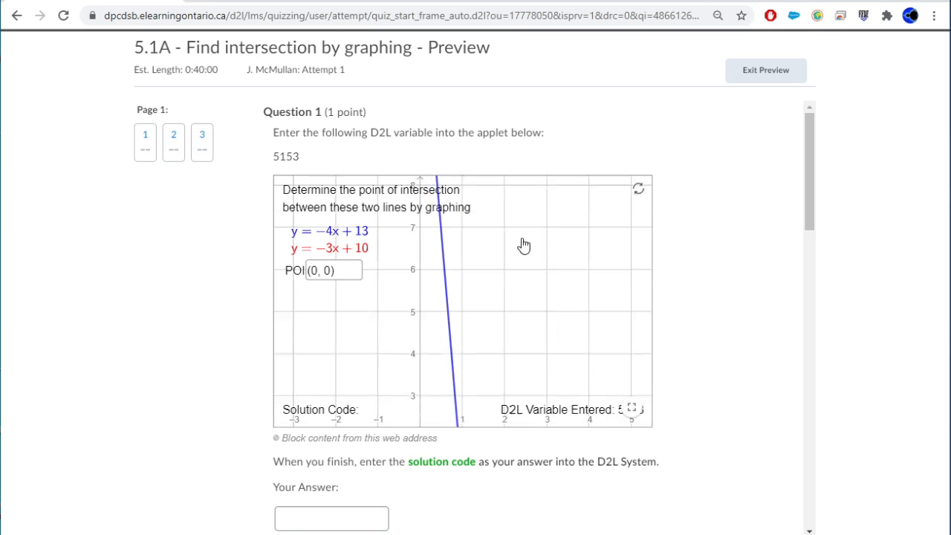
{"action": "left_click_drag", "start_coordinate": [462, 392], "coordinate": [524, 200]}
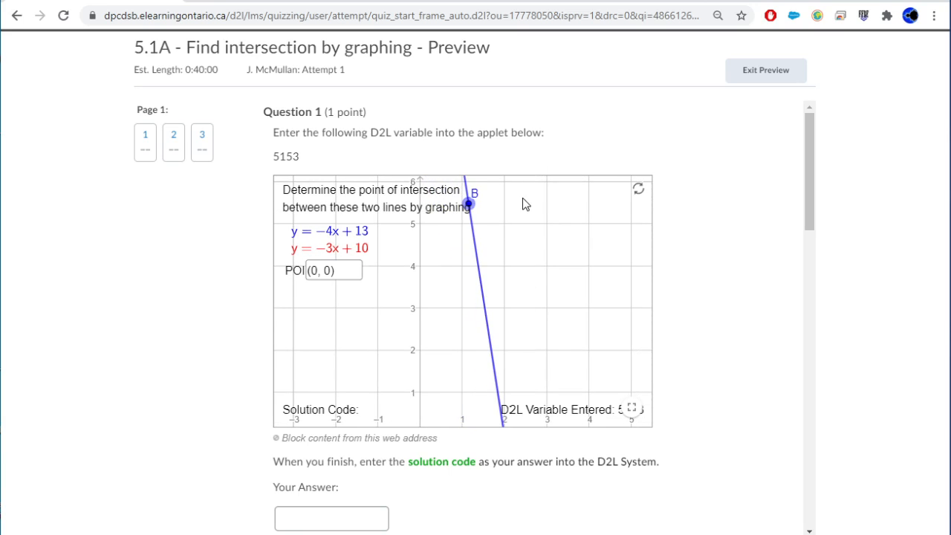
{"action": "left_click_drag", "start_coordinate": [550, 374], "coordinate": [535, 214]}
{"action": "mouse_move", "coordinate": [553, 358]}
{"action": "left_mouse_down"}
{"action": "mouse_move", "coordinate": [553, 221]}
{"action": "mouse_move", "coordinate": [569, 203]}
{"action": "mouse_move", "coordinate": [520, 206]}
{"action": "mouse_move", "coordinate": [523, 373]}
{"action": "mouse_move", "coordinate": [558, 371]}
{"action": "left_mouse_up"}
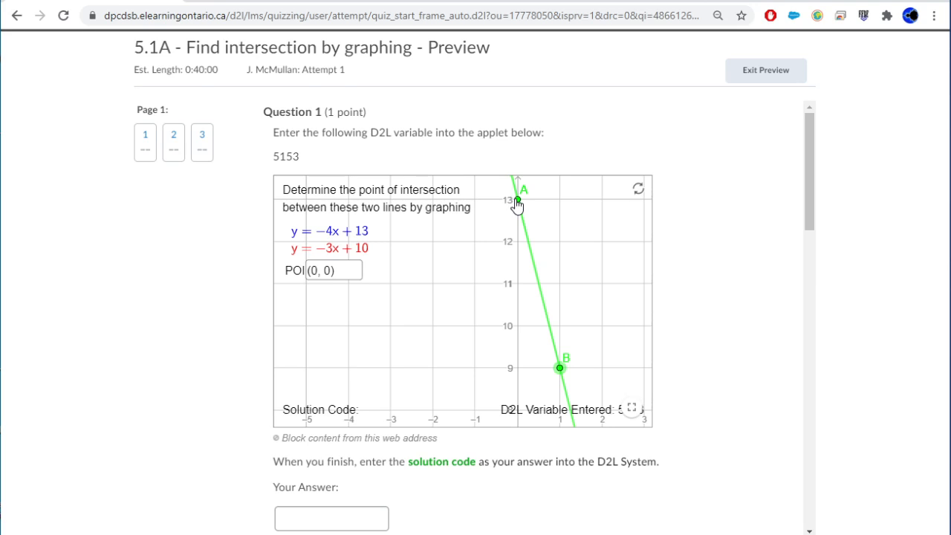
Move blue points A and B off the plotted line, back down near the x-axis.
{"action": "left_click_drag", "start_coordinate": [517, 201], "coordinate": [505, 388]}
{"action": "left_click_drag", "start_coordinate": [469, 242], "coordinate": [460, 376]}
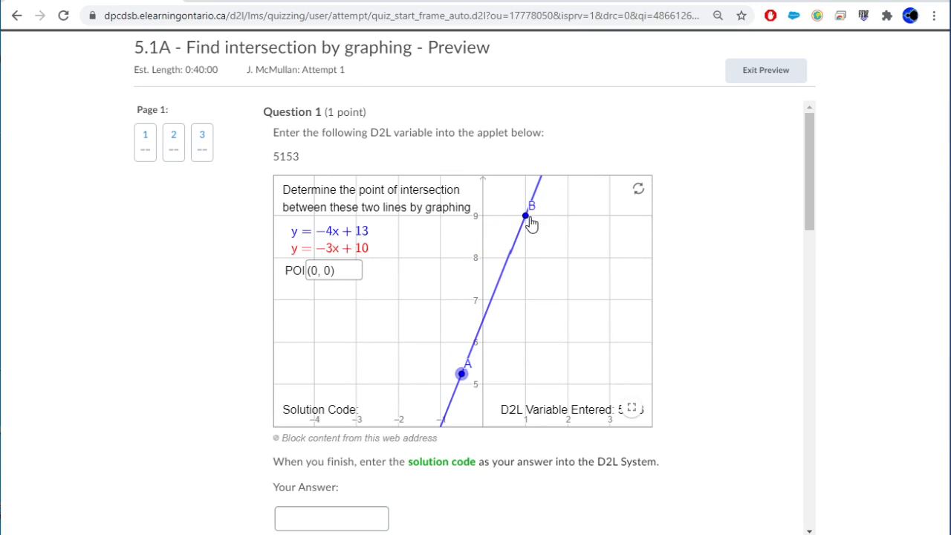
{"action": "left_click_drag", "start_coordinate": [529, 217], "coordinate": [539, 412]}
{"action": "left_click_drag", "start_coordinate": [540, 288], "coordinate": [522, 142]}
{"action": "left_click_drag", "start_coordinate": [450, 228], "coordinate": [440, 379]}
{"action": "left_click_drag", "start_coordinate": [520, 267], "coordinate": [518, 409]}
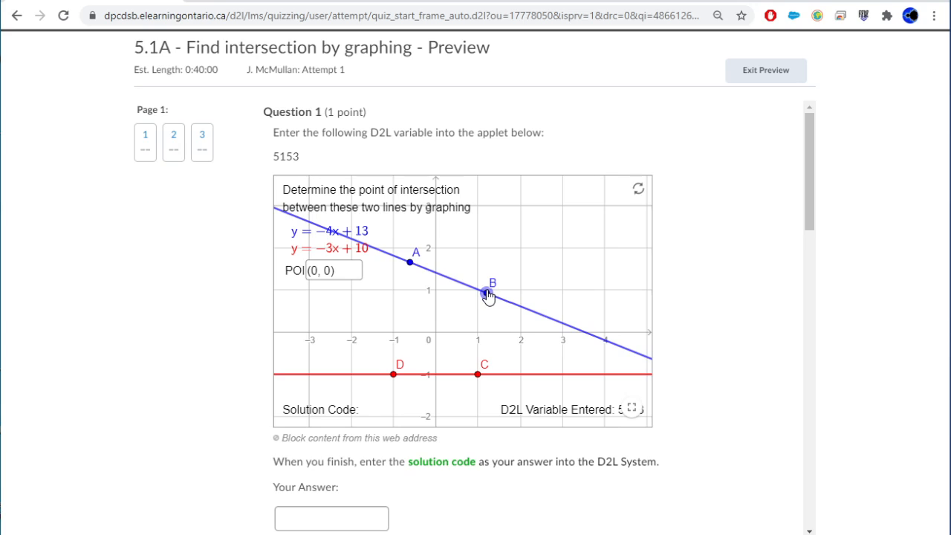
Graph y = −4x + 13 by placing blue point B at (3, 1) and point A at (2, 5).
{"action": "left_click_drag", "start_coordinate": [486, 292], "coordinate": [606, 291]}
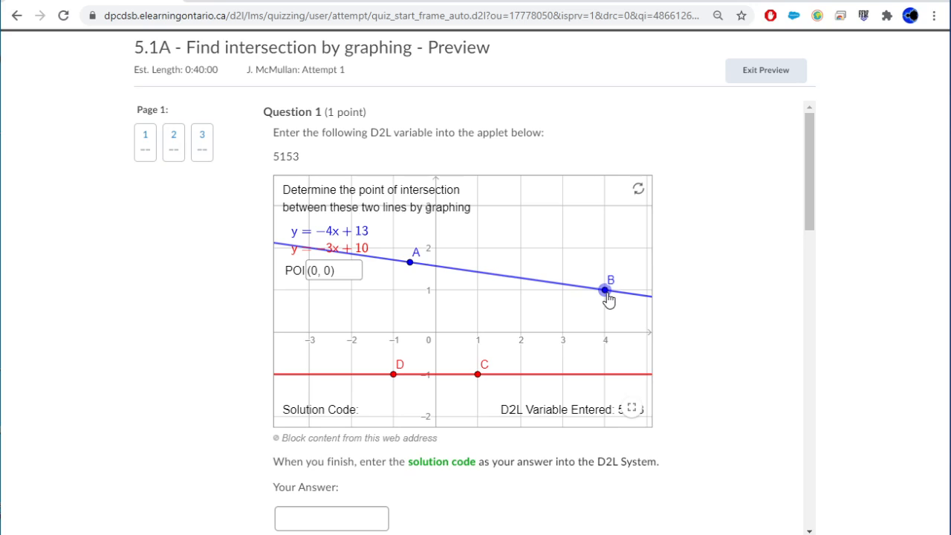
{"action": "left_click_drag", "start_coordinate": [607, 292], "coordinate": [563, 292]}
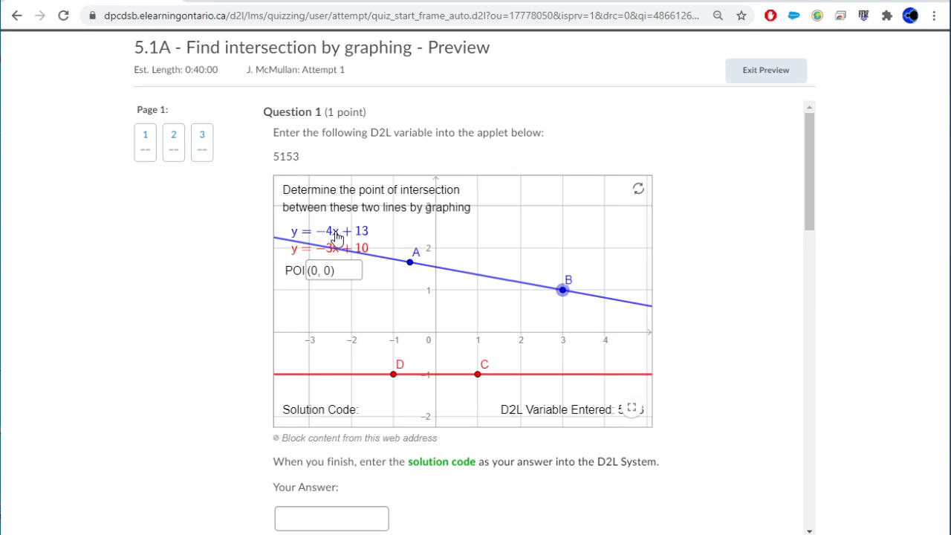
{"action": "left_click_drag", "start_coordinate": [410, 263], "coordinate": [524, 208]}
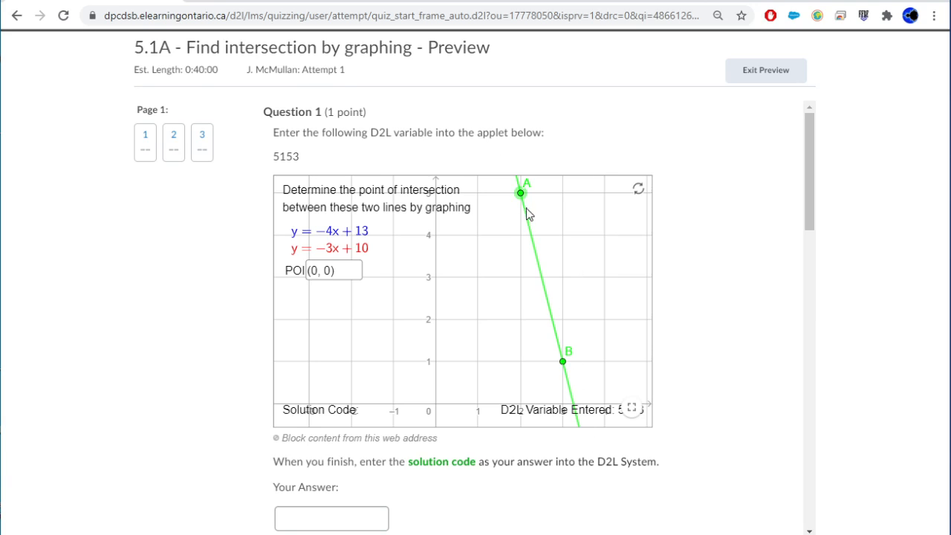
{"action": "left_click_drag", "start_coordinate": [585, 305], "coordinate": [571, 328]}
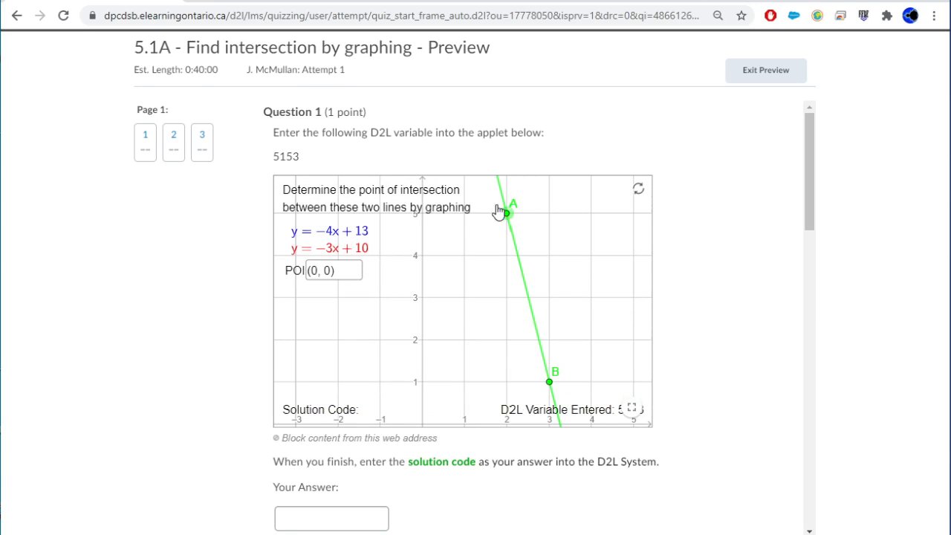
Move point A to (4, −3), another point on the line y = −4x + 13.
{"action": "left_click_drag", "start_coordinate": [509, 213], "coordinate": [602, 429]}
{"action": "left_click_drag", "start_coordinate": [577, 332], "coordinate": [558, 206]}
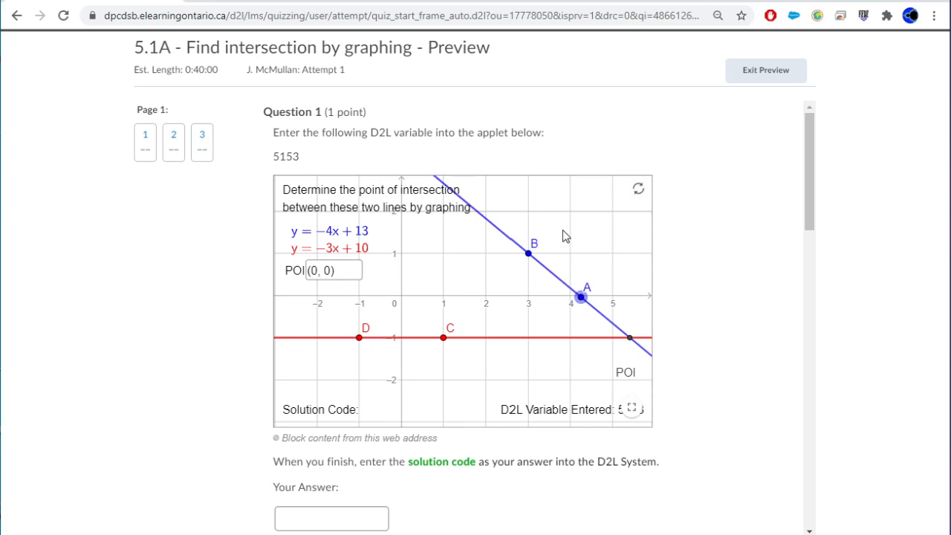
{"action": "left_click_drag", "start_coordinate": [578, 299], "coordinate": [574, 425]}
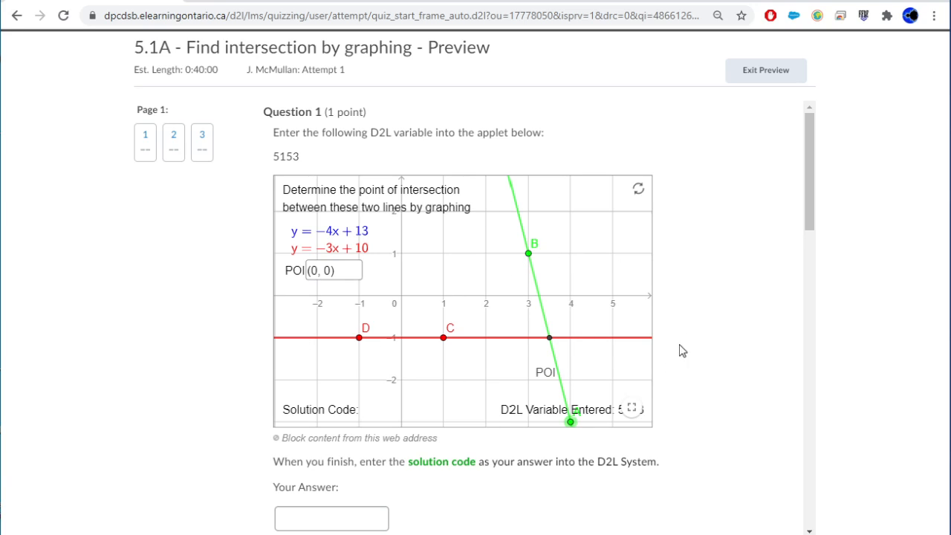
Graph y = −3x + 10 by placing red point D at (0, 10) and point C at (1, 7).
{"action": "left_click_drag", "start_coordinate": [465, 260], "coordinate": [490, 265]}
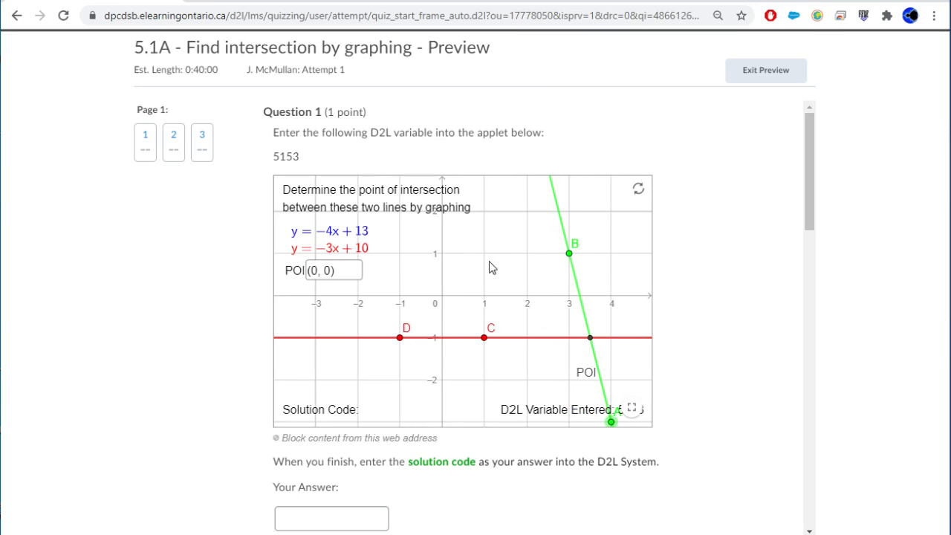
{"action": "scroll", "coordinate": [464, 275], "scroll_direction": "down", "scroll_amount": 3}
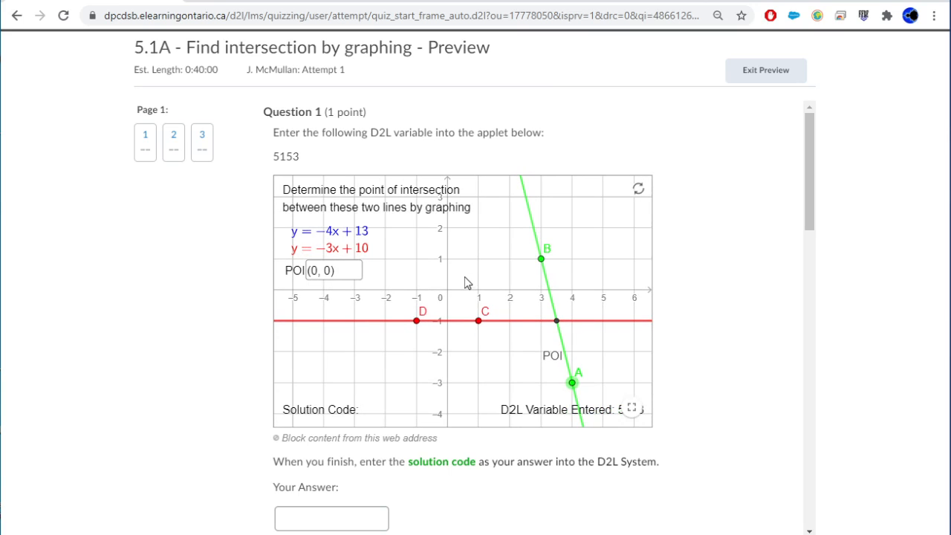
{"action": "left_click_drag", "start_coordinate": [481, 233], "coordinate": [569, 290]}
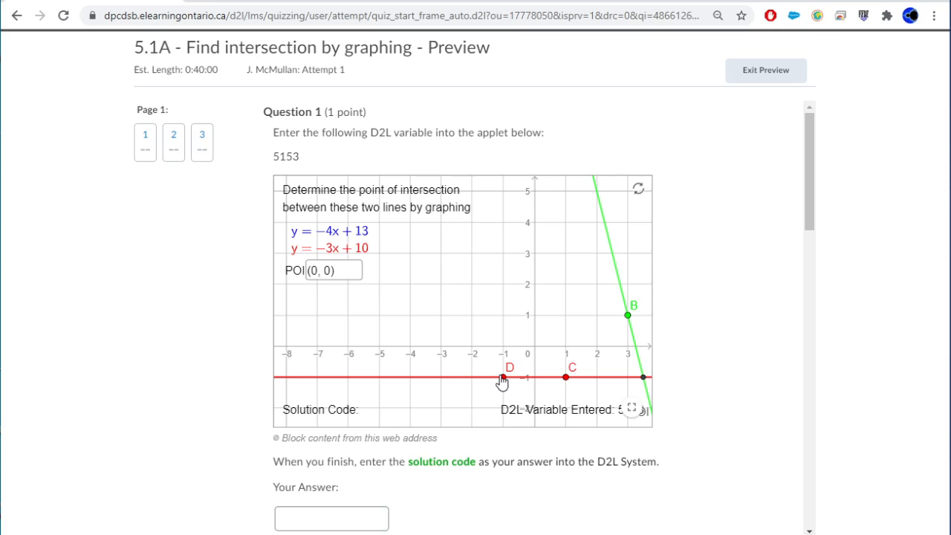
{"action": "left_click_drag", "start_coordinate": [503, 375], "coordinate": [506, 229]}
{"action": "left_click_drag", "start_coordinate": [561, 214], "coordinate": [487, 227]}
{"action": "left_click_drag", "start_coordinate": [540, 236], "coordinate": [520, 224]}
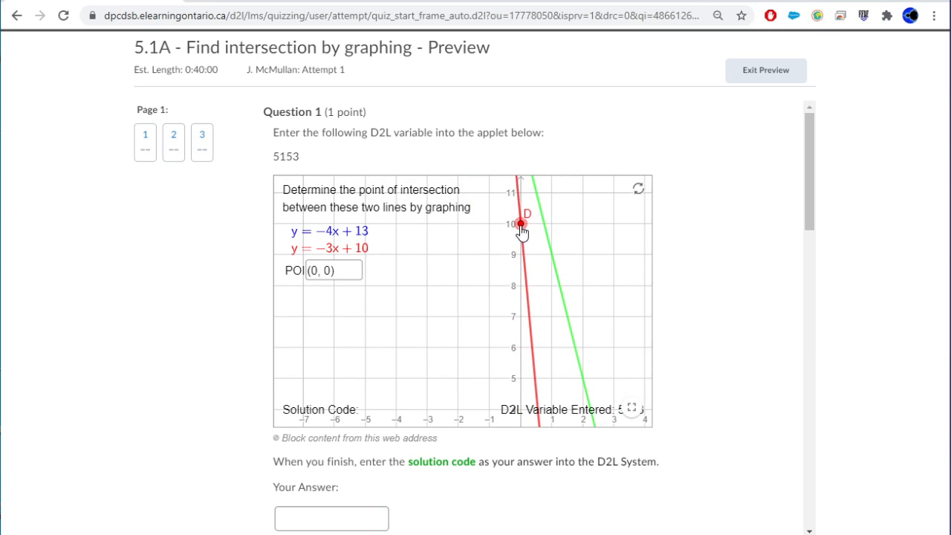
{"action": "left_click_drag", "start_coordinate": [471, 362], "coordinate": [458, 208]}
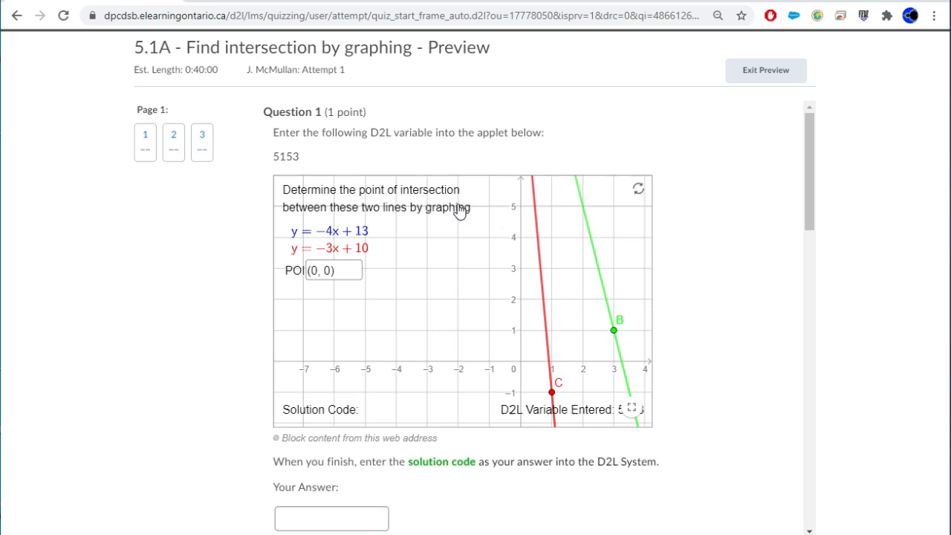
{"action": "left_click_drag", "start_coordinate": [550, 388], "coordinate": [485, 187]}
{"action": "left_click_drag", "start_coordinate": [549, 225], "coordinate": [541, 399]}
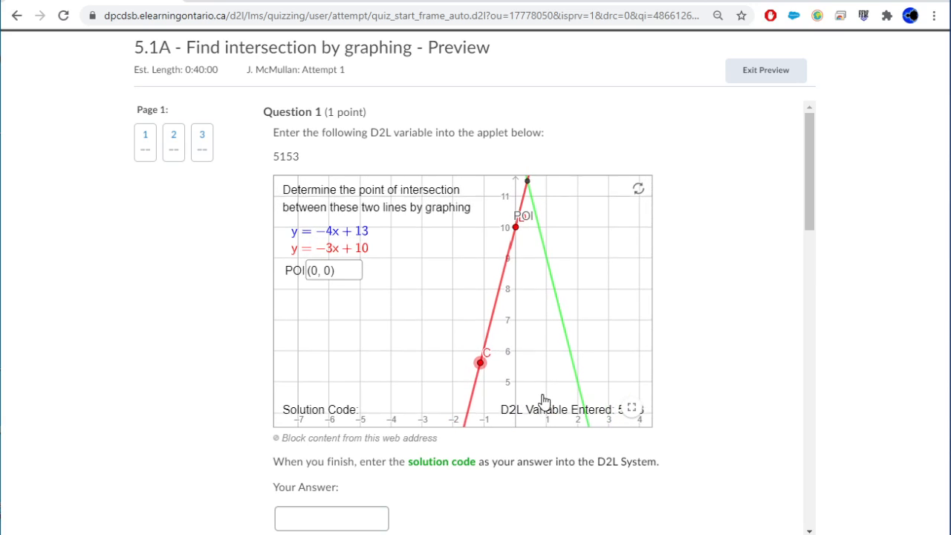
{"action": "left_click_drag", "start_coordinate": [480, 361], "coordinate": [546, 325]}
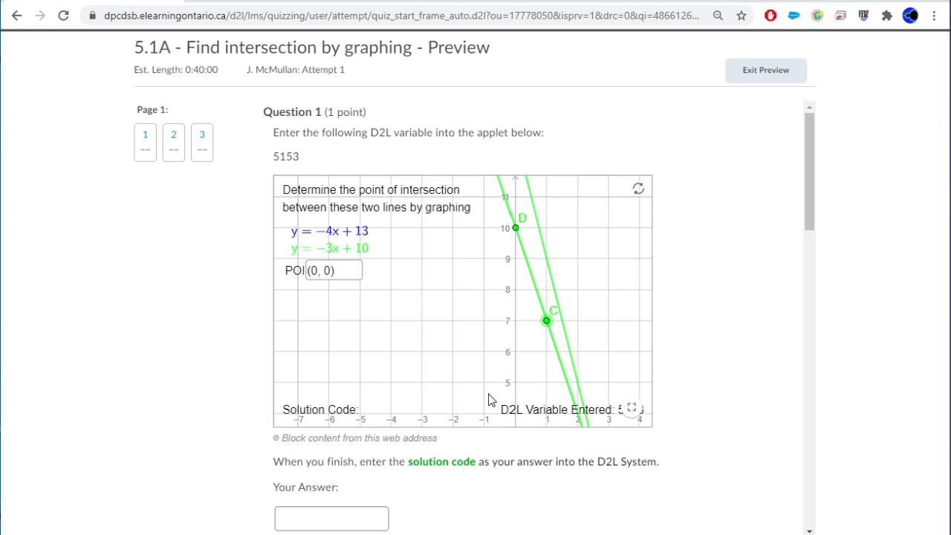
Locate where the two lines cross and enter (3, 1) as the applet's point of intersection.
{"action": "left_click_drag", "start_coordinate": [486, 408], "coordinate": [454, 263]}
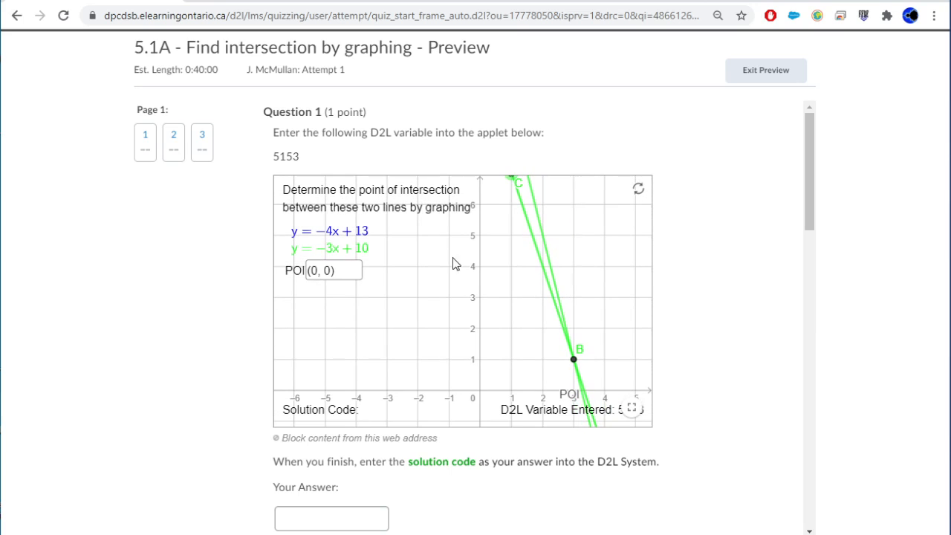
{"action": "left_click_drag", "start_coordinate": [501, 393], "coordinate": [491, 315]}
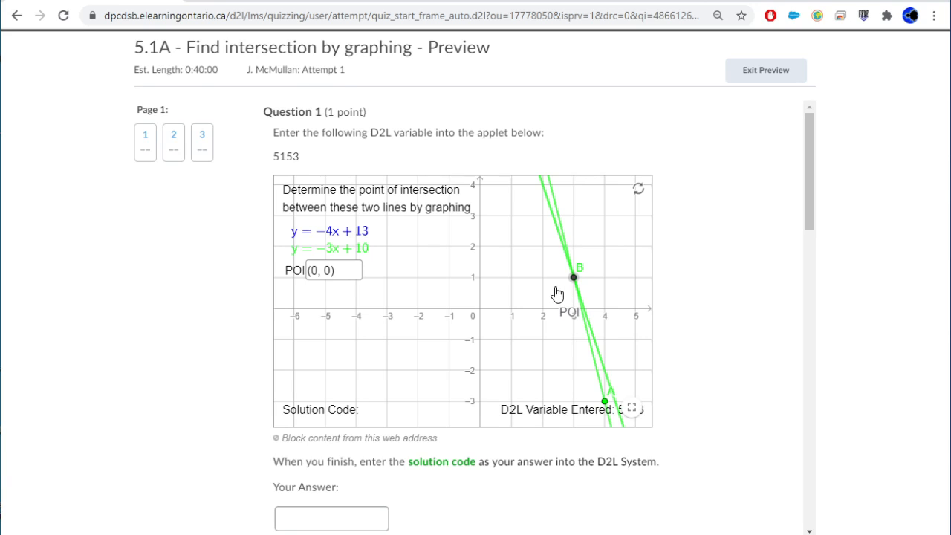
{"action": "scroll", "coordinate": [574, 319], "scroll_direction": "up", "scroll_amount": 3}
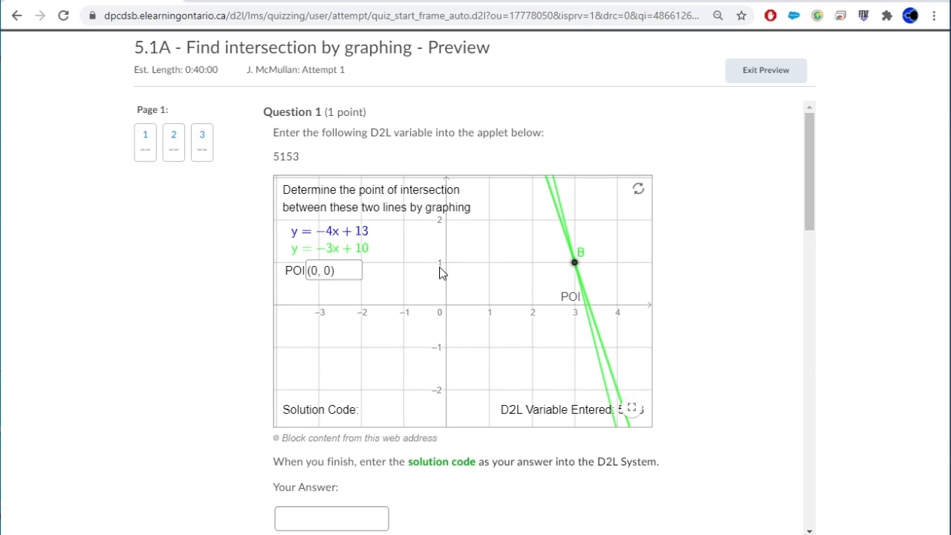
{"action": "left_click", "coordinate": [319, 275]}
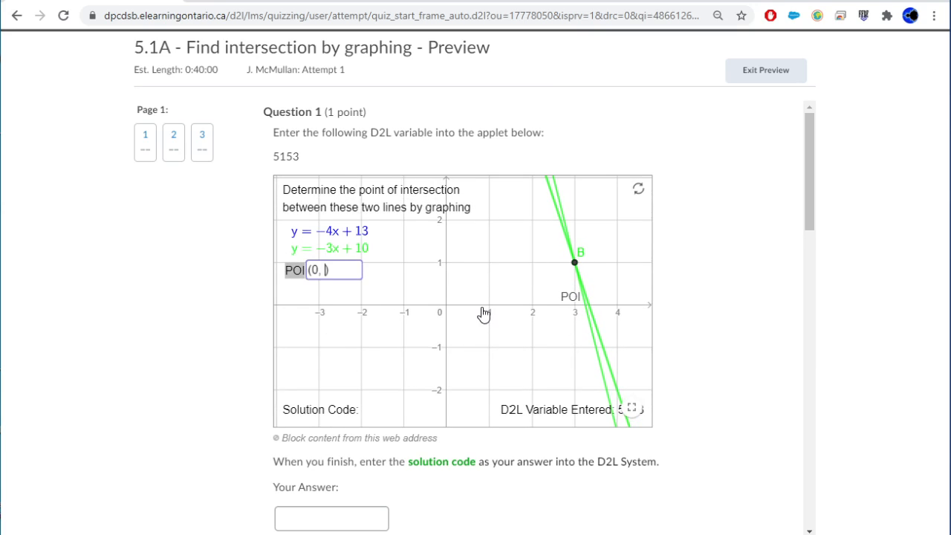
{"action": "key", "text": "Left"}
{"action": "key", "text": "Left"}
{"action": "key", "text": "BackSpace"}
{"action": "type", "text": "3"}
{"action": "key", "text": "Return"}
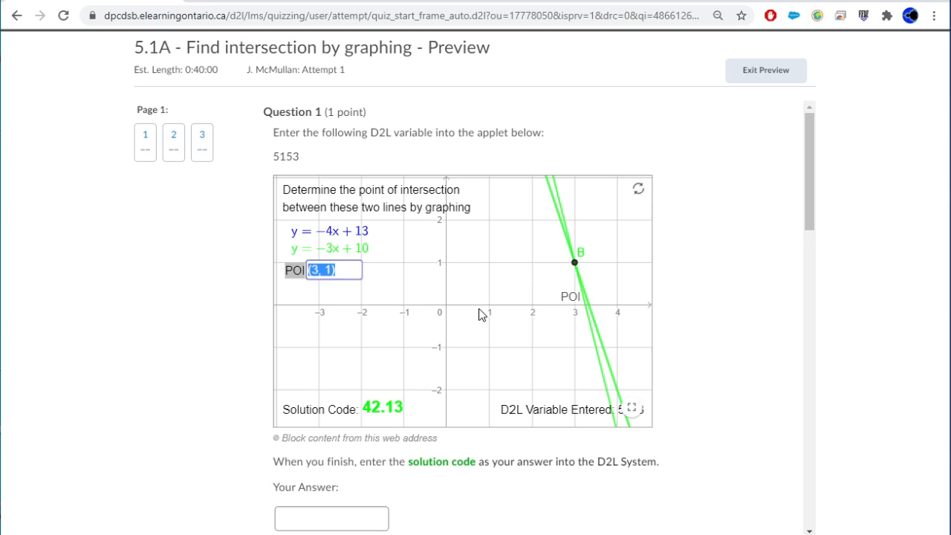